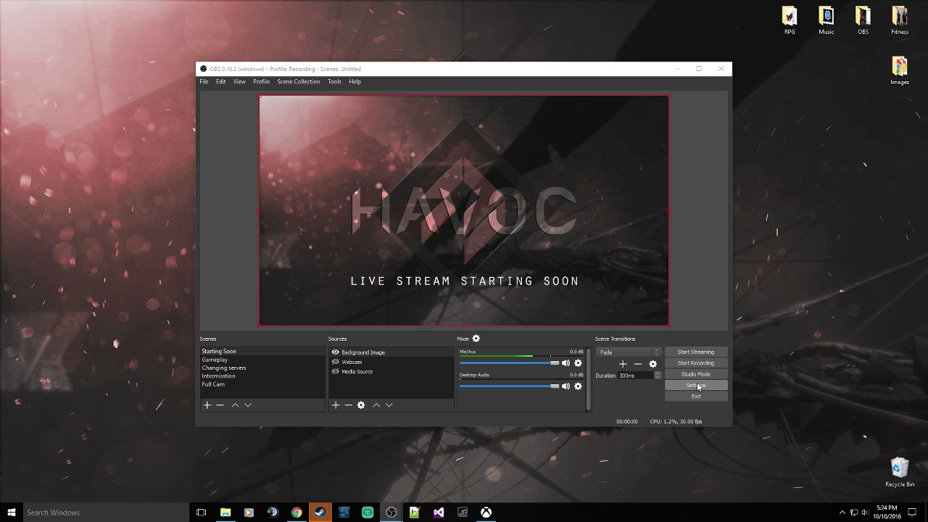
Step: Open Settings to the Output page, showing Advanced streaming with x264, CBR 3000 and the faster preset
{"action": "left_click", "coordinate": [696, 385]}
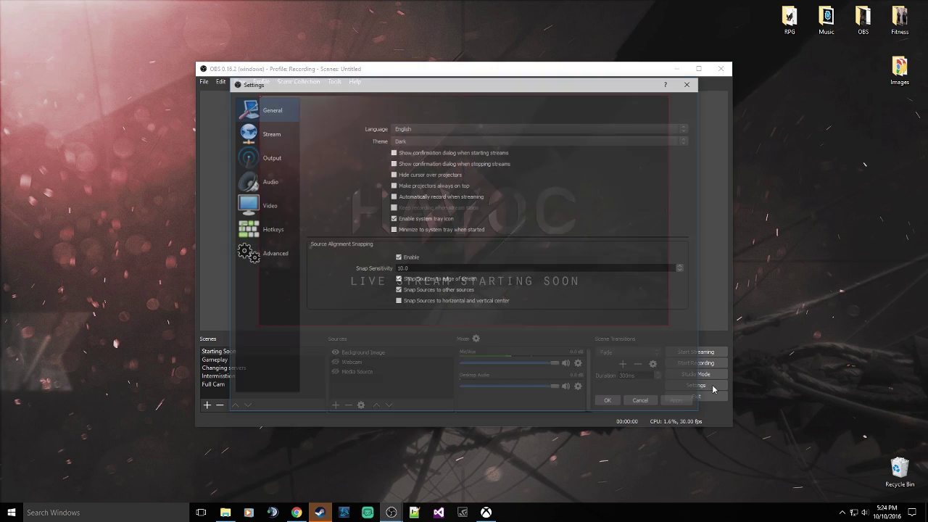
{"action": "left_click", "coordinate": [283, 160]}
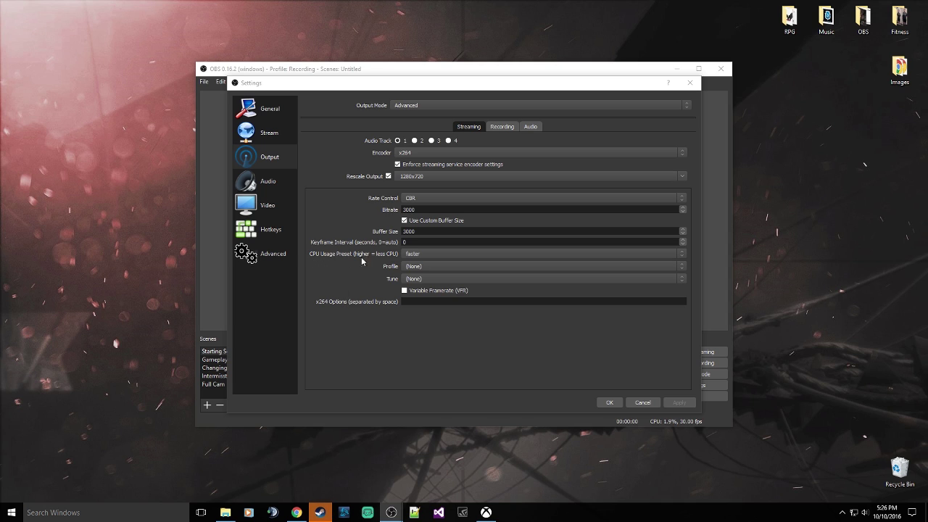
Step: Select veryfast as the streaming CPU usage preset, then reopen the preset list
{"action": "left_click", "coordinate": [431, 255]}
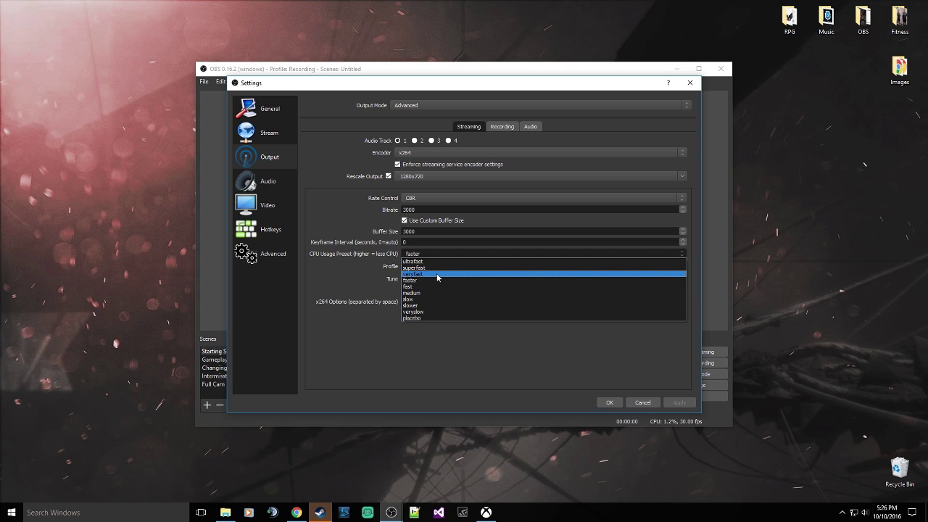
{"action": "left_click", "coordinate": [438, 275]}
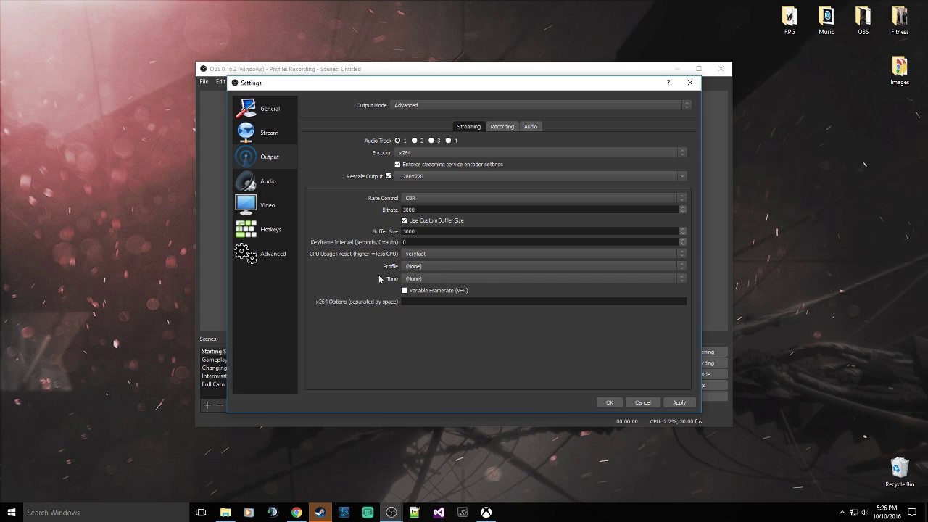
{"action": "left_click", "coordinate": [451, 254]}
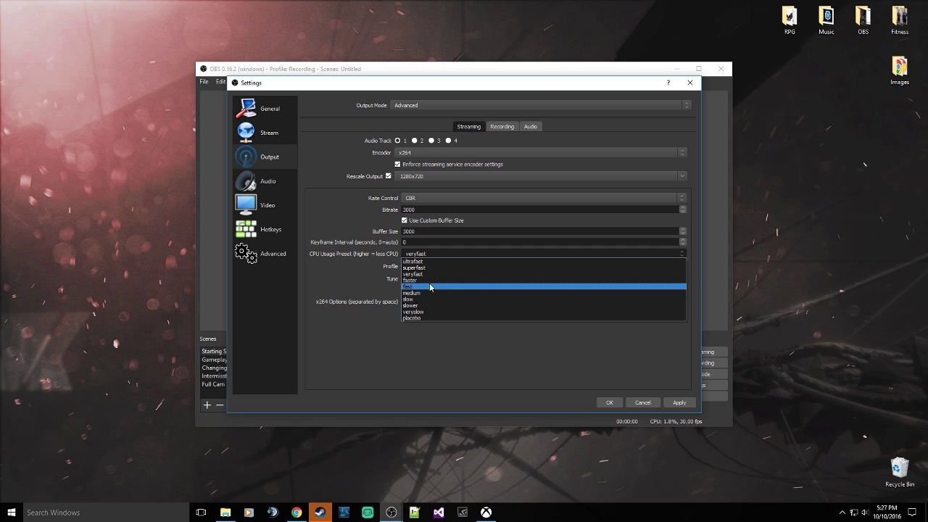
{"action": "left_click", "coordinate": [373, 285]}
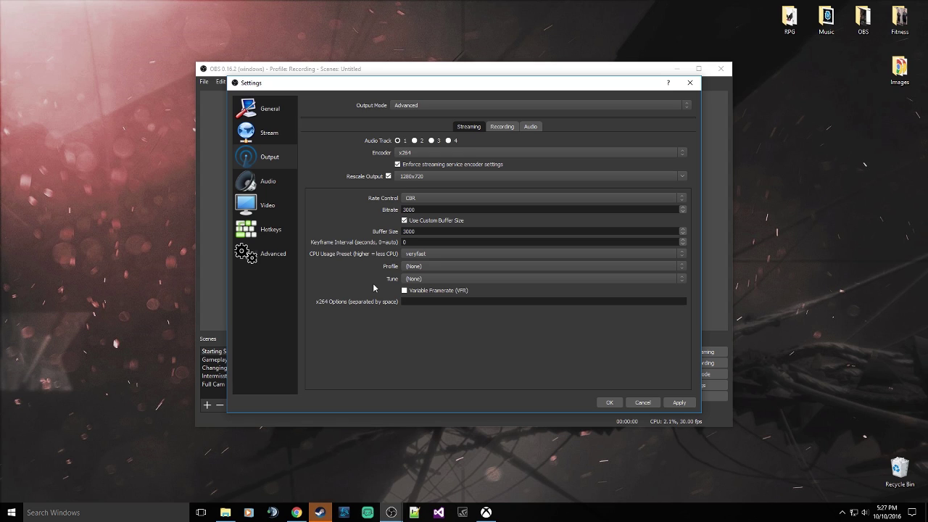
{"action": "left_click", "coordinate": [429, 254]}
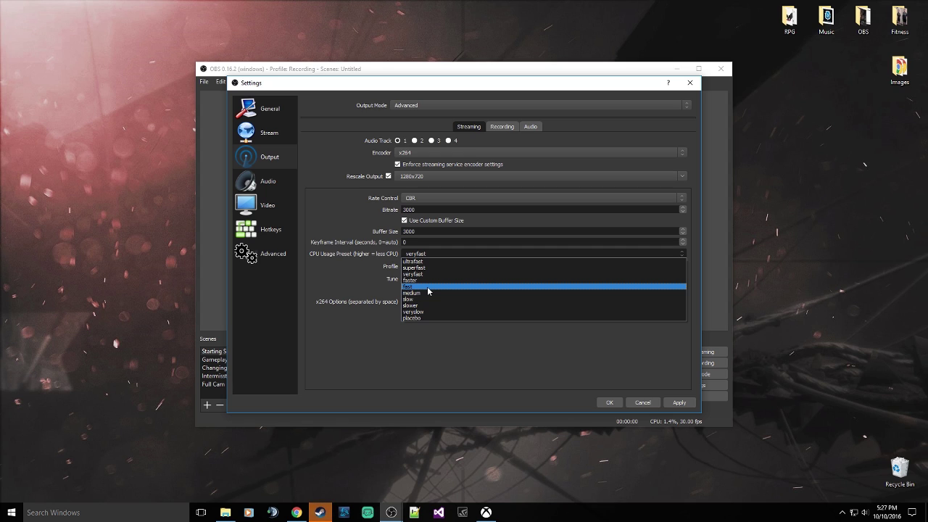
Step: Return the CPU usage preset to faster, leaving profile and tune at (None)
{"action": "left_click", "coordinate": [348, 289]}
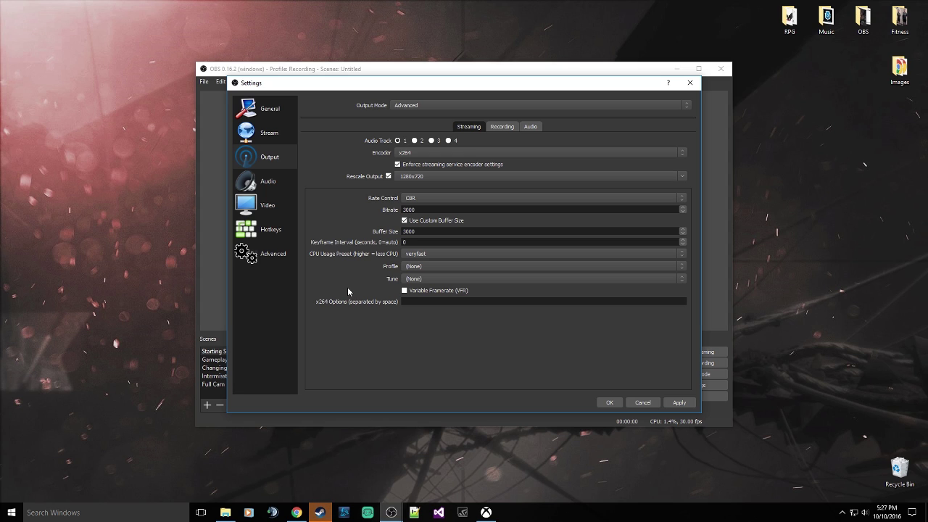
{"action": "left_click", "coordinate": [464, 254]}
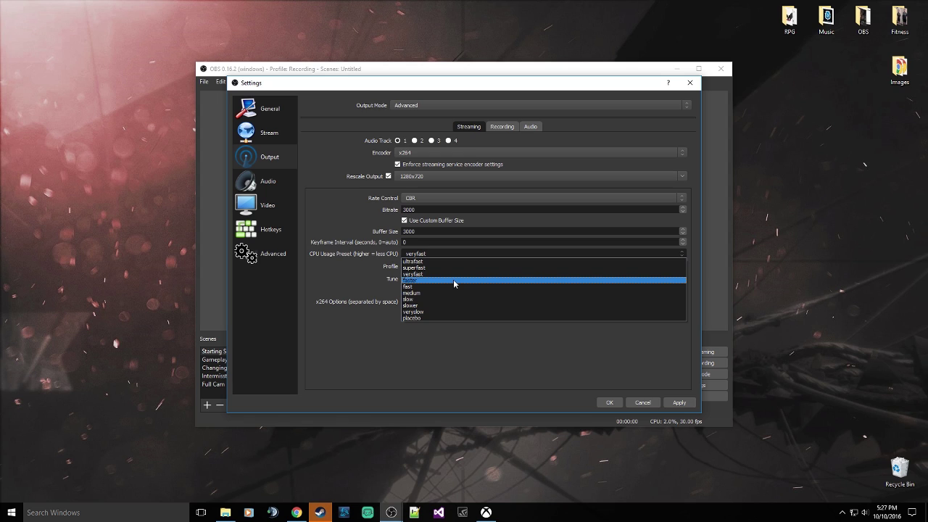
{"action": "left_click", "coordinate": [454, 281]}
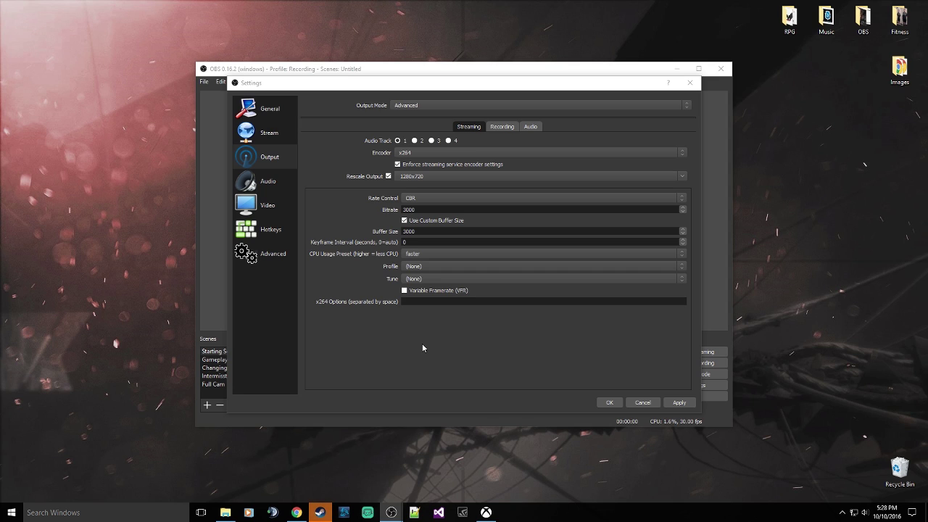
Step: Replace x264 with NVENC H.264 as the streaming encoder
{"action": "left_click", "coordinate": [505, 154]}
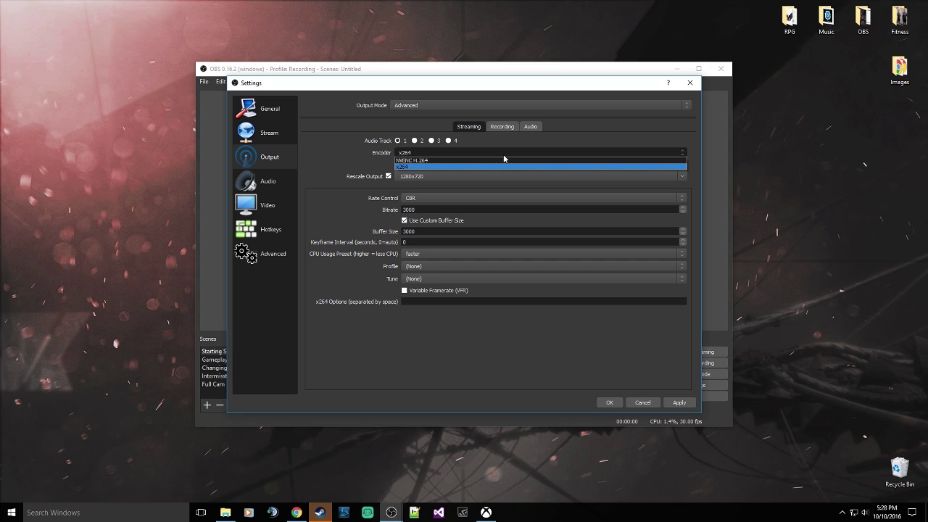
{"action": "left_click", "coordinate": [492, 160]}
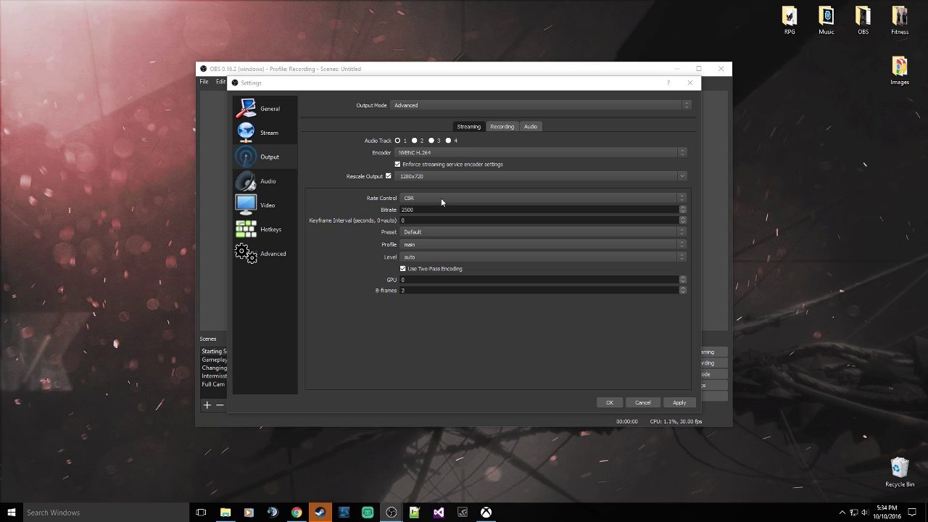
Step: Leave rate control on CBR and enter 3000 as the NVENC streaming bitrate
{"action": "left_click", "coordinate": [437, 198]}
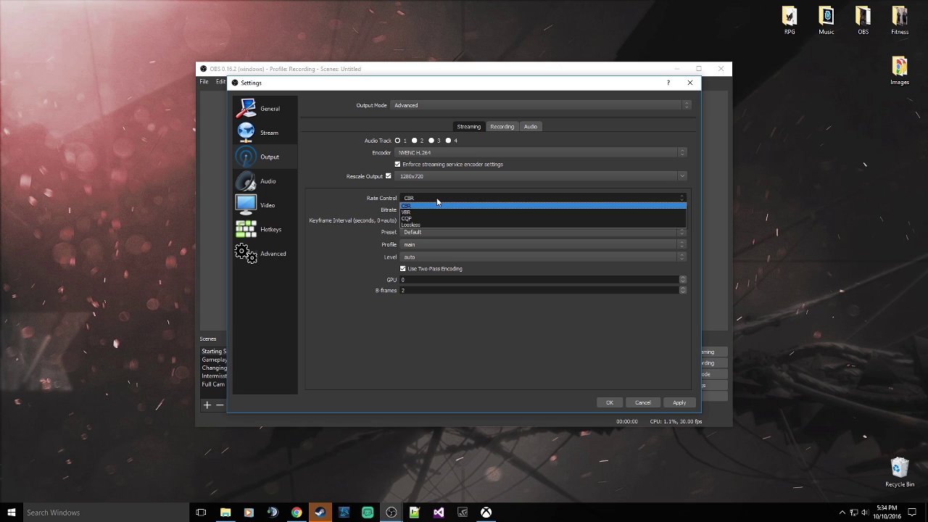
{"action": "left_click", "coordinate": [438, 198]}
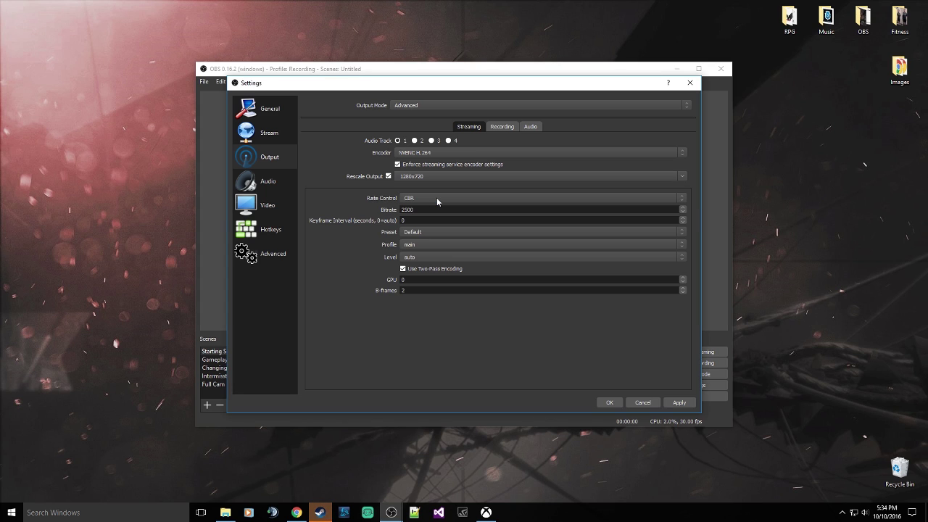
{"action": "left_click", "coordinate": [415, 211]}
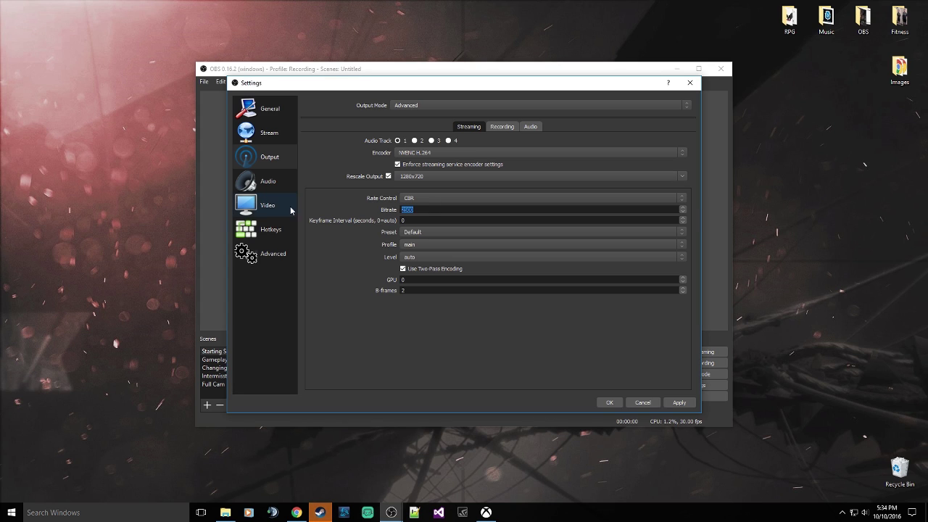
{"action": "type", "text": "3000"}
Step: Set the NVENC streaming rate control to CQP, with CQ level 23
{"action": "left_click", "coordinate": [428, 200]}
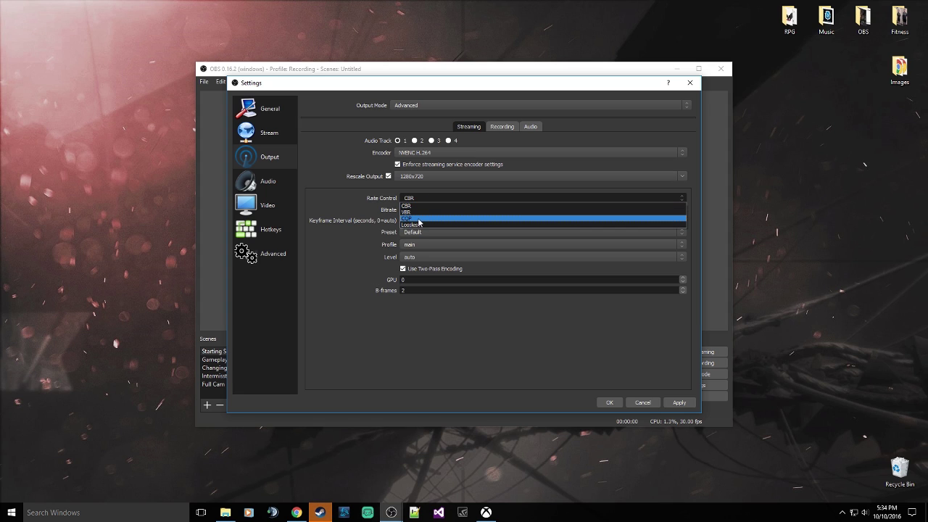
{"action": "left_click", "coordinate": [419, 222]}
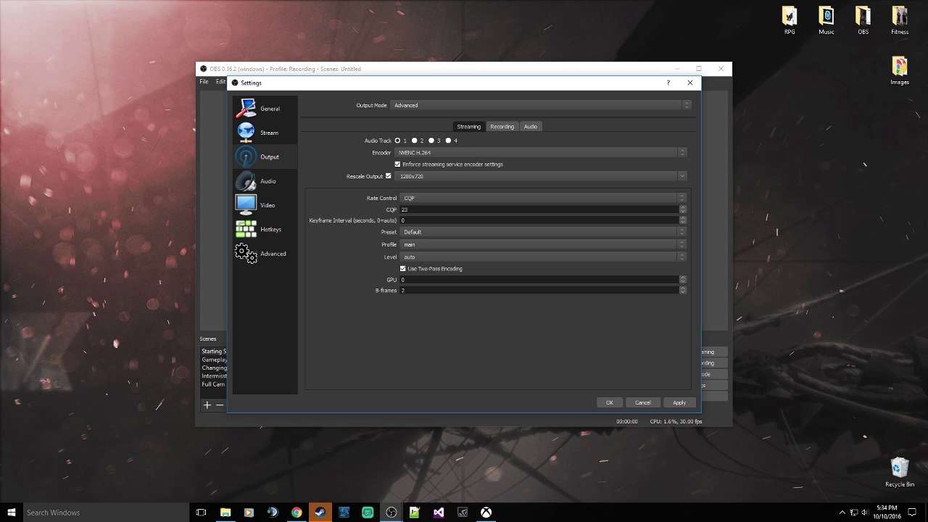
{"action": "key", "text": "alt+Tab"}
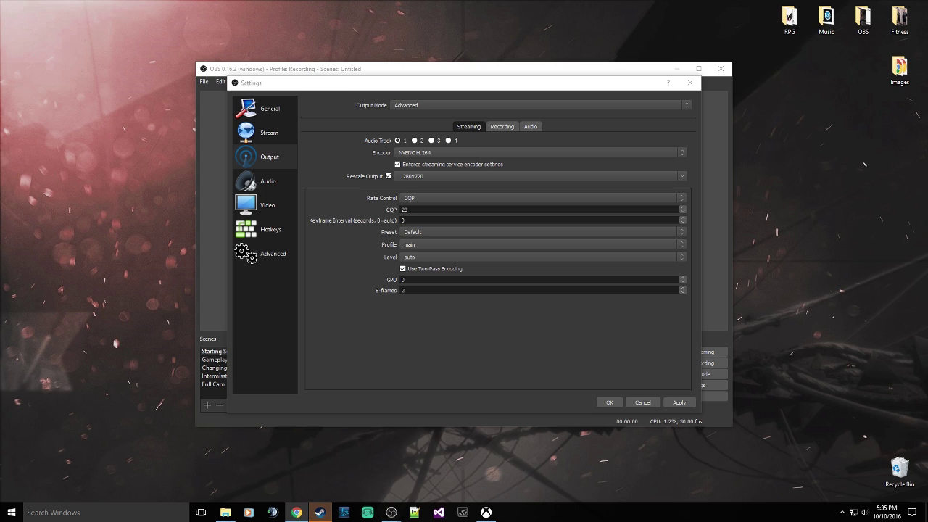
Step: Keep streaming rate control on CQP with CQ level 23, then bring up the encoder preset list
{"action": "double_click", "coordinate": [412, 209]}
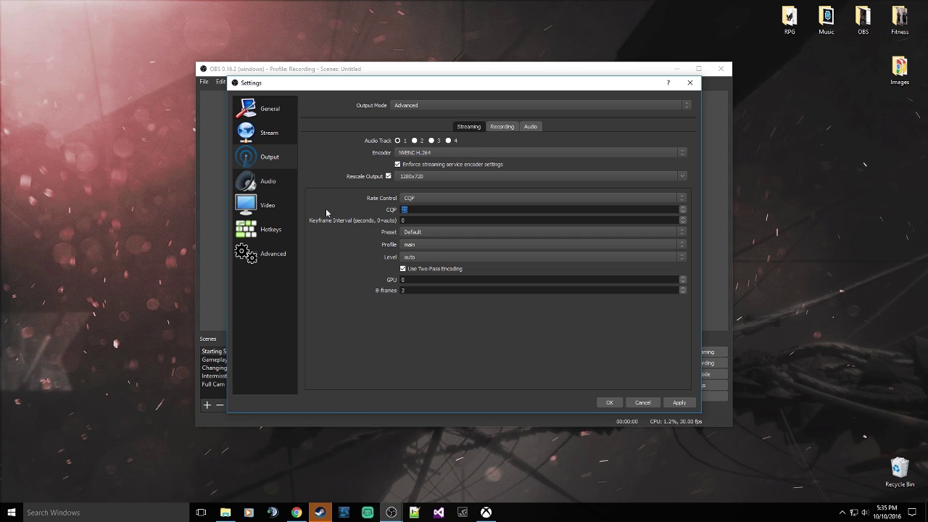
{"action": "left_click", "coordinate": [419, 201]}
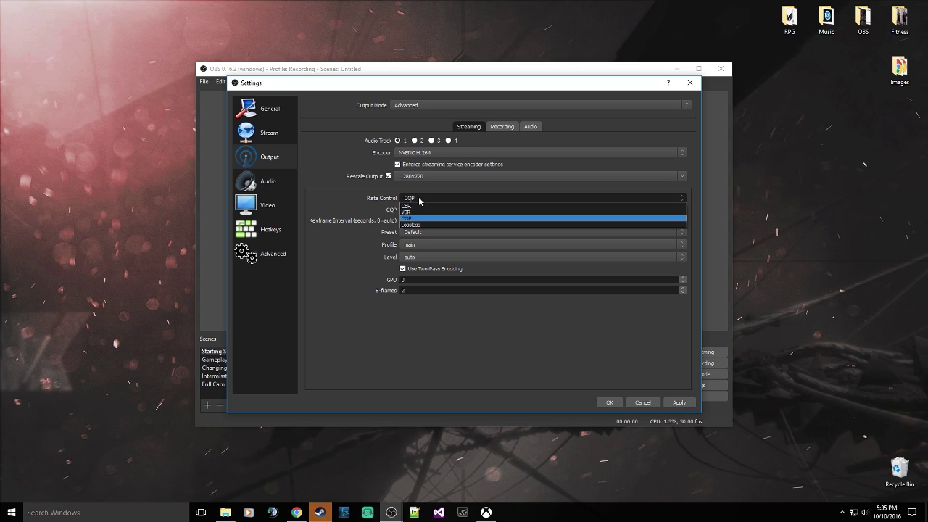
{"action": "left_click", "coordinate": [419, 201]}
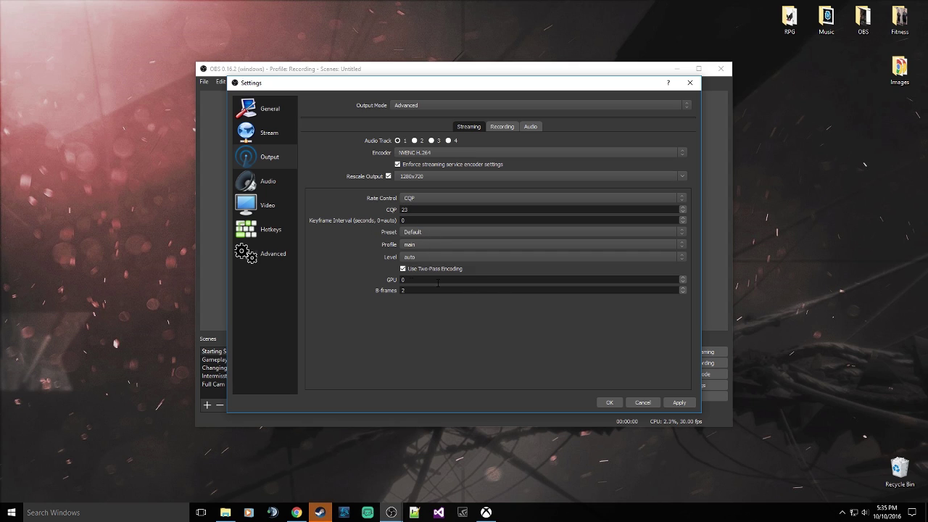
{"action": "left_click", "coordinate": [434, 232]}
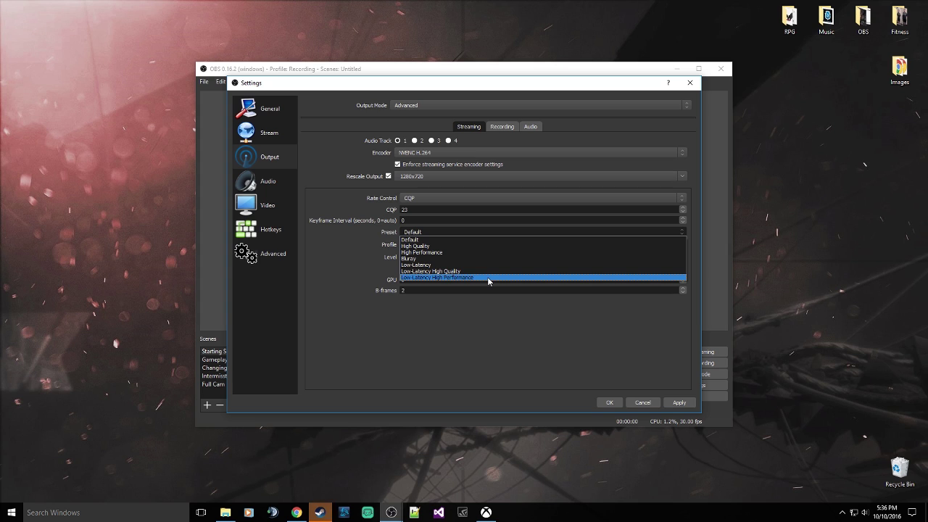
Step: Choose the High Quality preset, leaving profile at main and level at auto
{"action": "left_click", "coordinate": [442, 246]}
{"action": "left_click", "coordinate": [443, 246]}
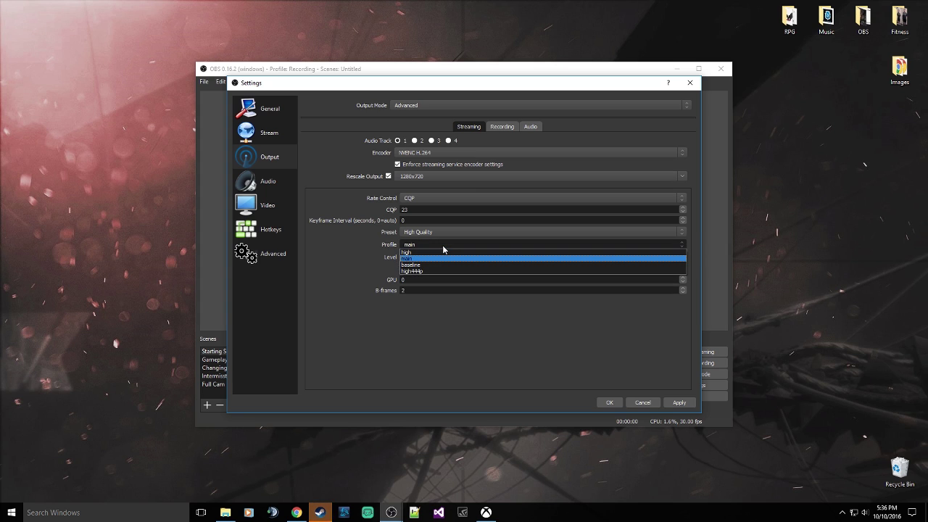
{"action": "left_click", "coordinate": [443, 247]}
{"action": "left_click", "coordinate": [430, 257]}
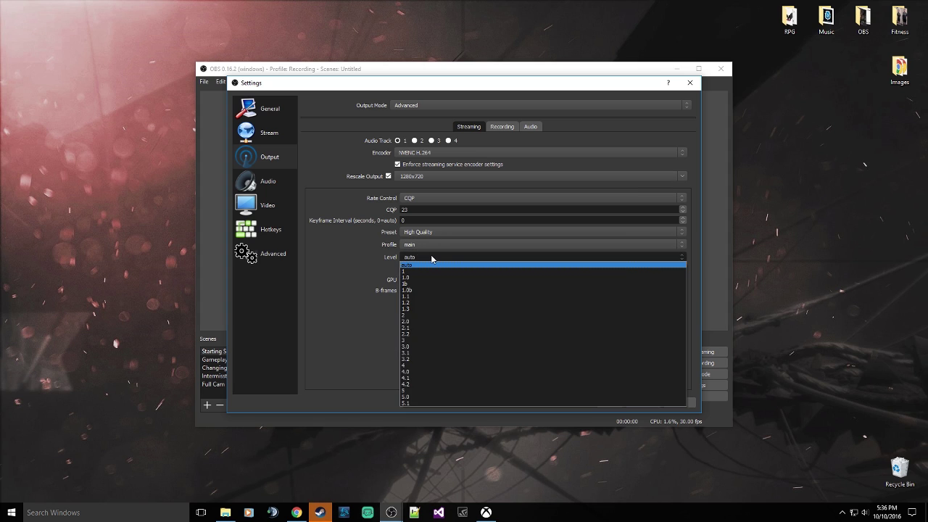
{"action": "left_click", "coordinate": [430, 259]}
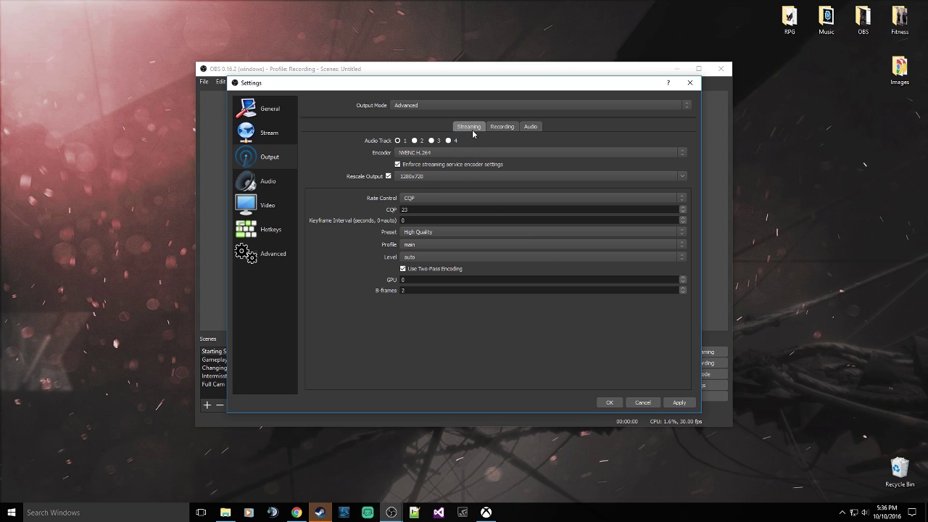
Step: Switch streaming back to CBR at 3000, keep the High Quality preset, and apply
{"action": "left_click", "coordinate": [438, 196]}
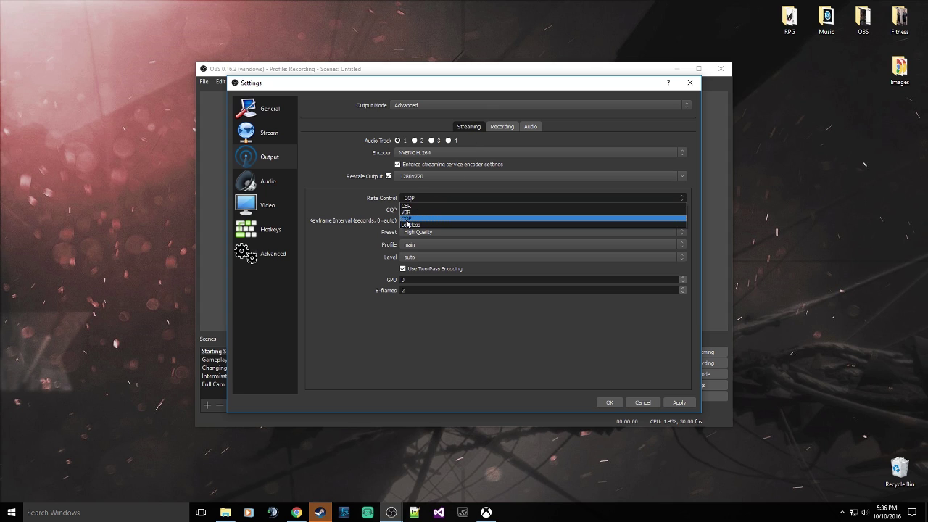
{"action": "left_click", "coordinate": [424, 206]}
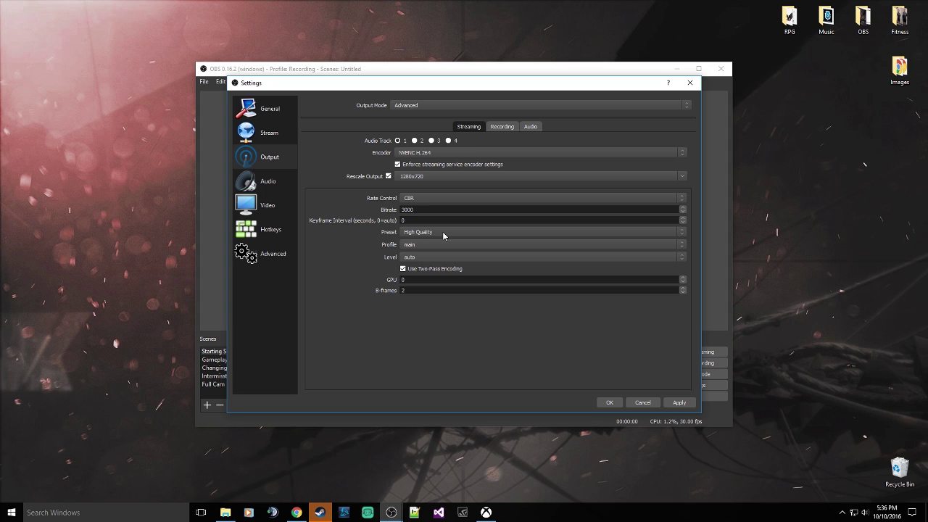
{"action": "left_click", "coordinate": [444, 234]}
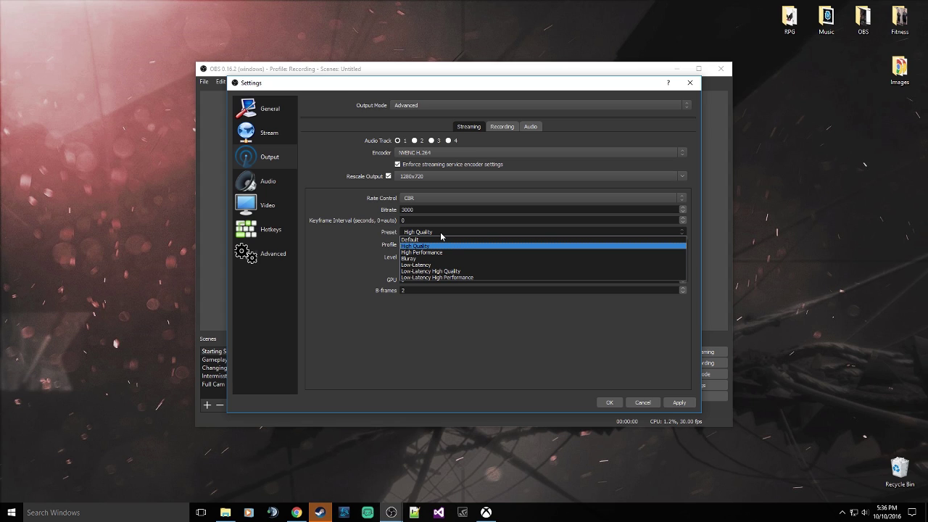
{"action": "left_click", "coordinate": [366, 245]}
{"action": "left_click", "coordinate": [678, 402]}
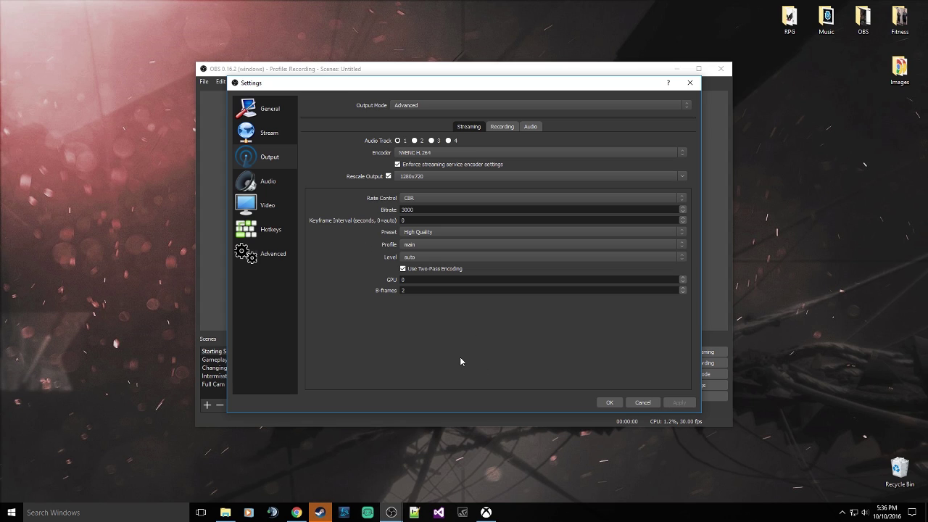
Step: On the Recording tab, keep mp4, choose NVENC H.264, and enable 1280x720 rescaling
{"action": "left_click", "coordinate": [502, 128]}
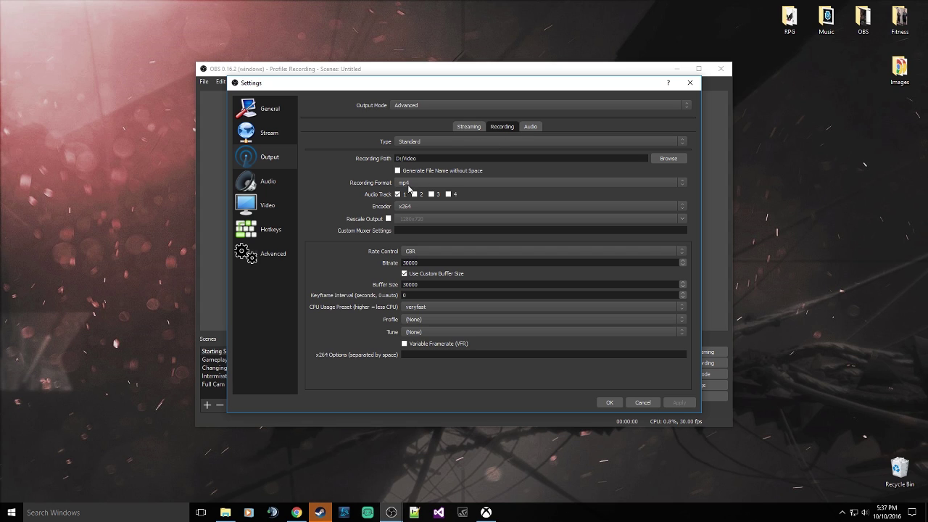
{"action": "left_click", "coordinate": [433, 184]}
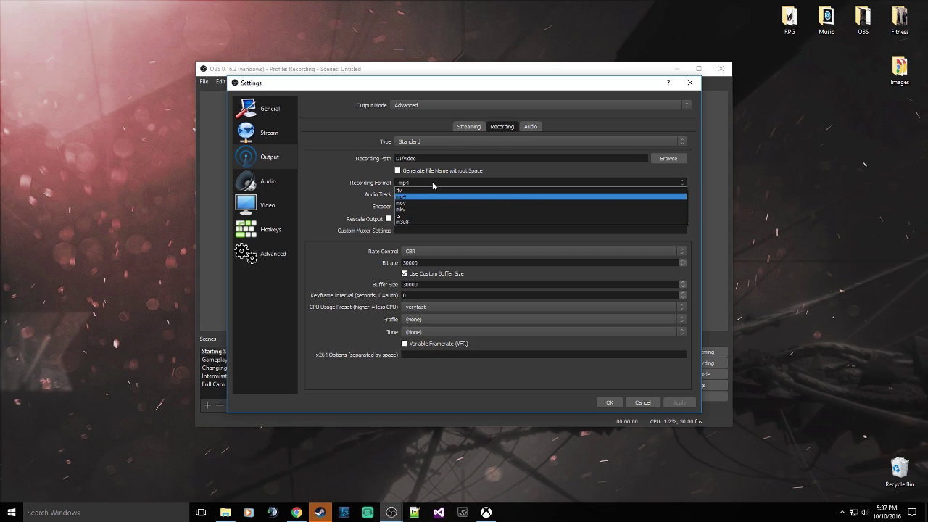
{"action": "left_click", "coordinate": [433, 184]}
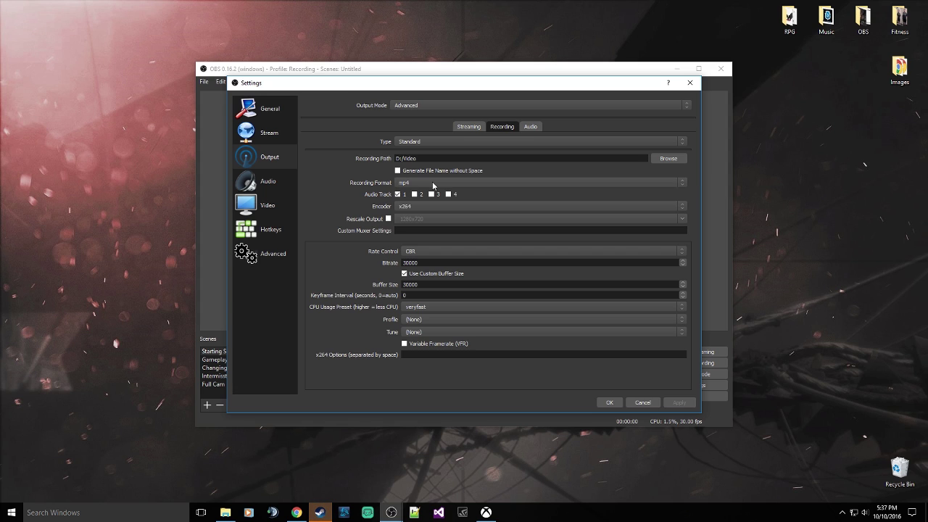
{"action": "left_click", "coordinate": [420, 208]}
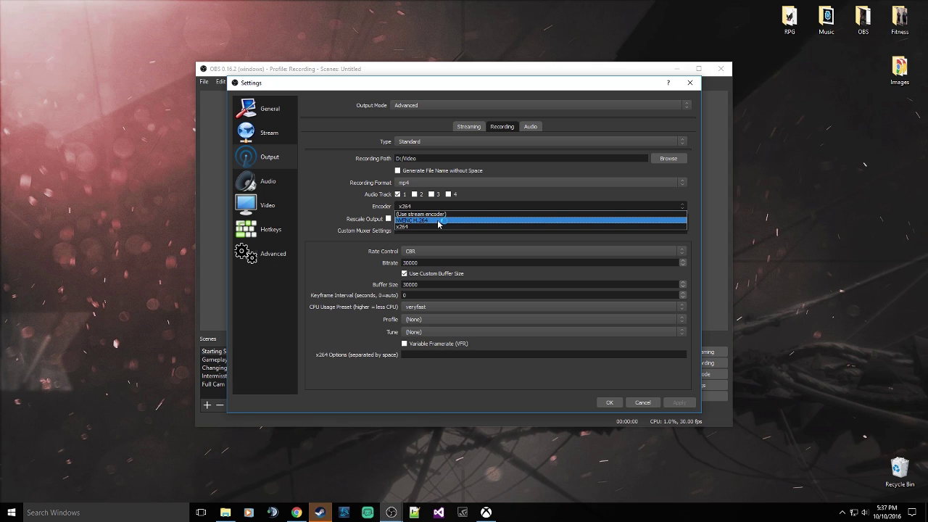
{"action": "left_click", "coordinate": [438, 224]}
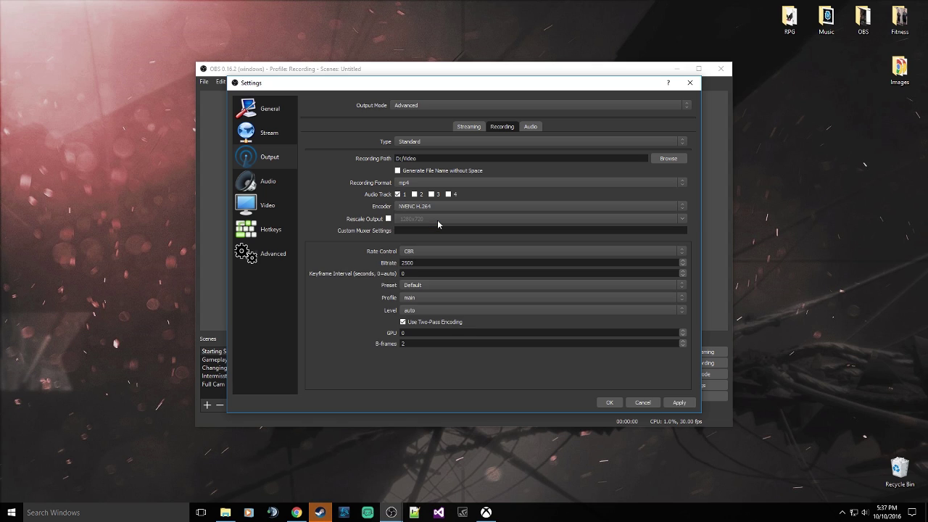
{"action": "left_click", "coordinate": [388, 219]}
Step: Give the NVENC H.264 recording encoder CQP rate control at 23 with the High Quality preset, and apply
{"action": "left_click", "coordinate": [448, 252]}
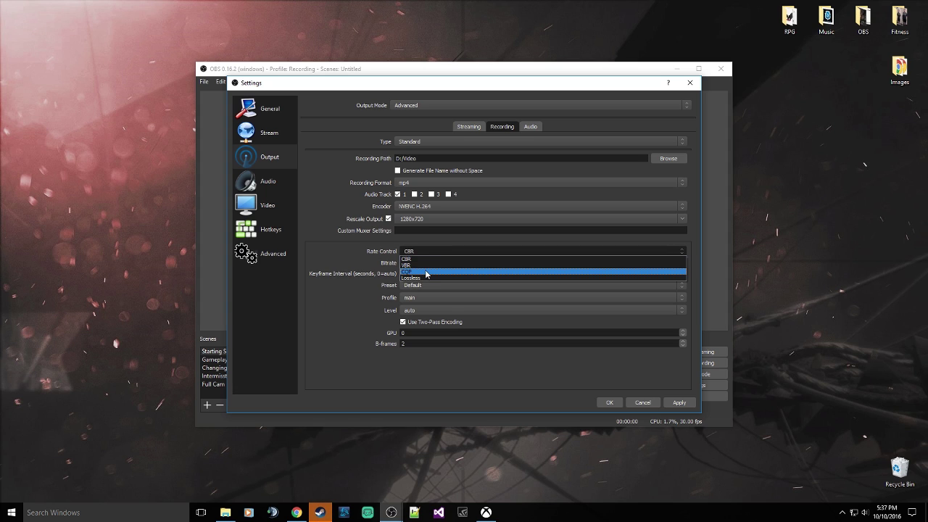
{"action": "left_click", "coordinate": [427, 266]}
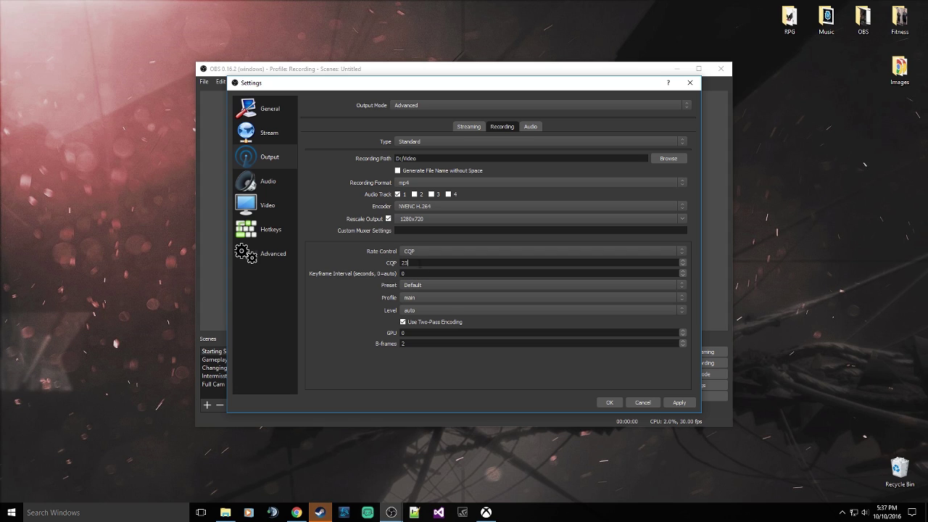
{"action": "left_click_drag", "start_coordinate": [408, 263], "coordinate": [332, 270]}
{"action": "left_click", "coordinate": [433, 285]}
{"action": "left_click", "coordinate": [443, 293]}
{"action": "left_click", "coordinate": [680, 402]}
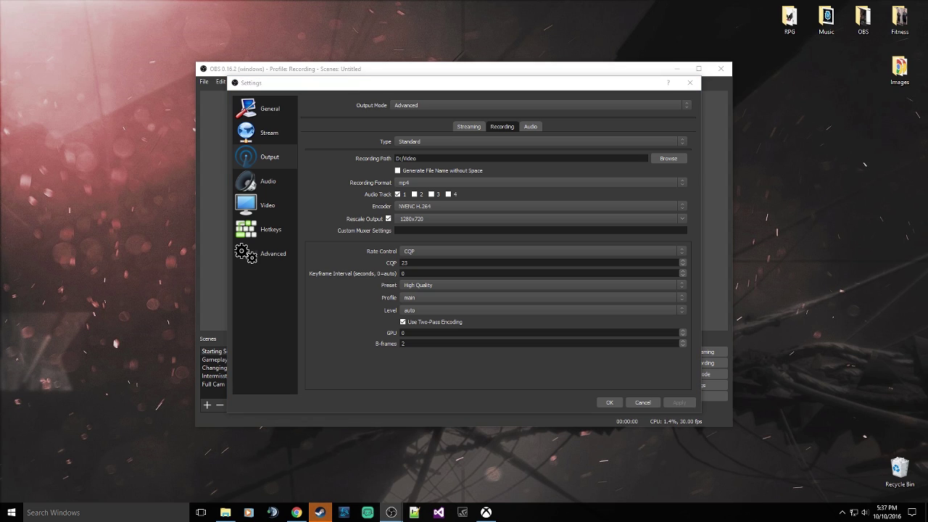
Step: Cancel out of Settings to return to the Starting Soon scene preview
{"action": "left_click", "coordinate": [640, 403]}
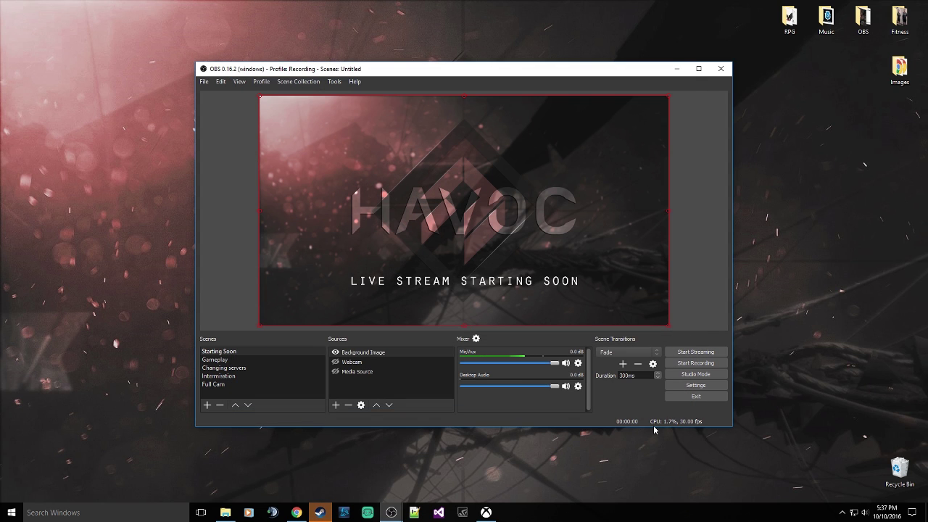